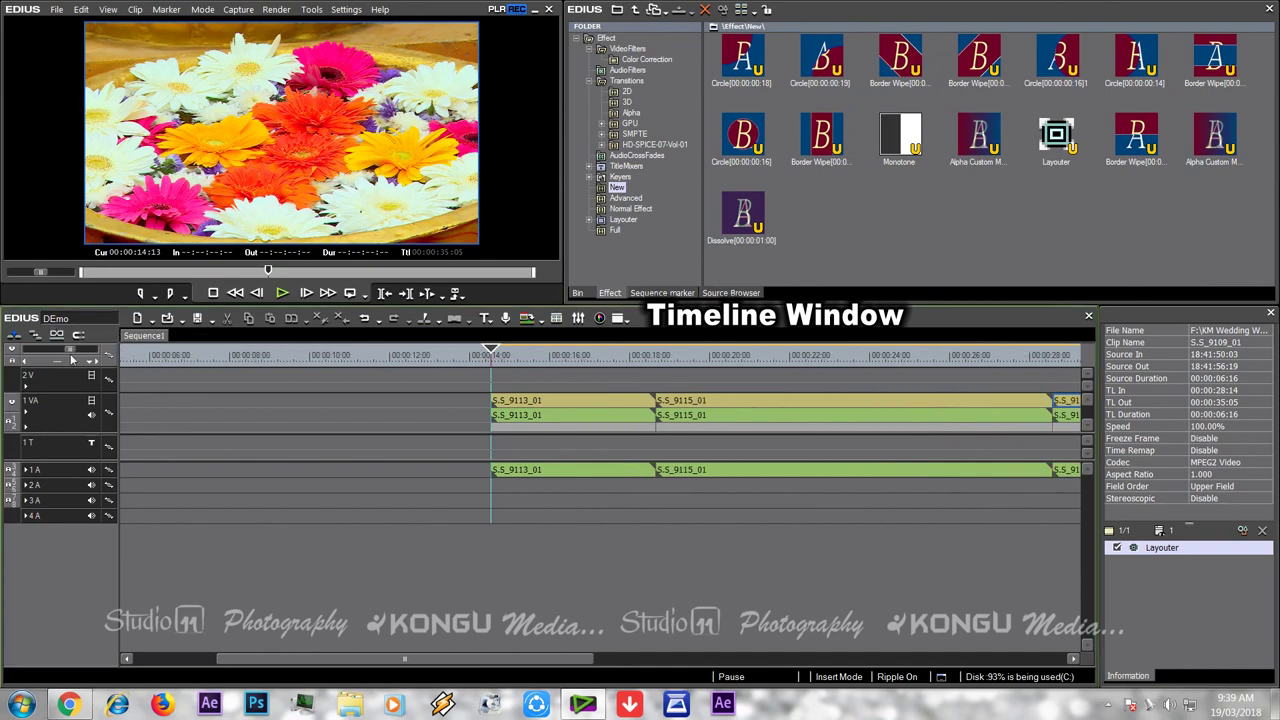
# Step: Add three V tracks above the 2 V track
pyautogui.moveTo(80, 352)
pyautogui.mouseDown()
pyautogui.moveTo(30, 347)
pyautogui.moveTo(78, 362)
pyautogui.mouseUp()
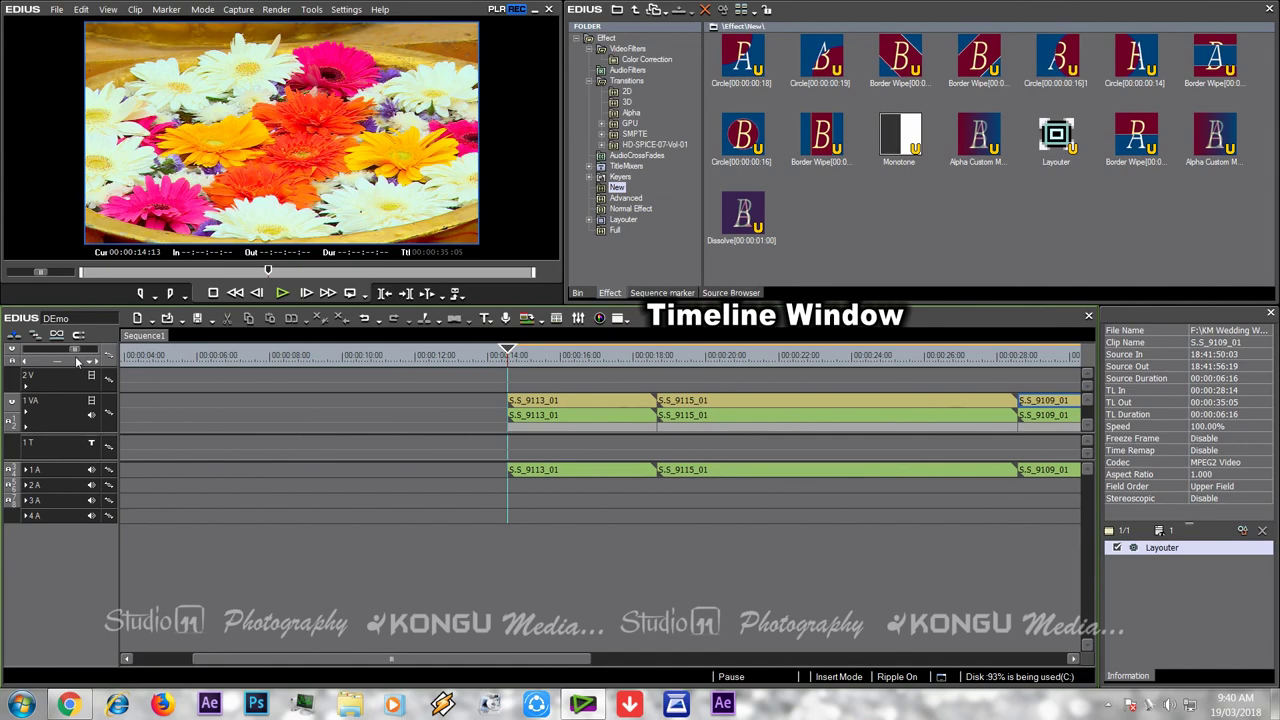
pyautogui.moveTo(78, 362); pyautogui.dragTo(85, 362)
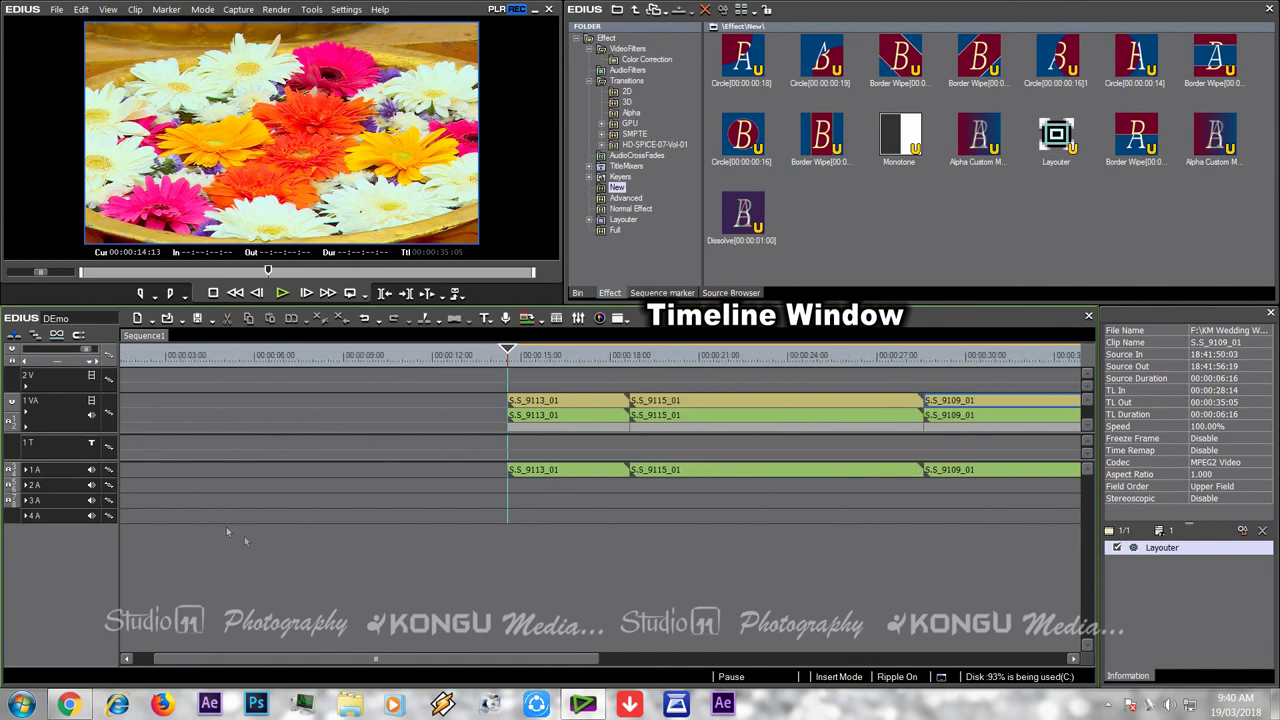
pyautogui.click(47, 389)
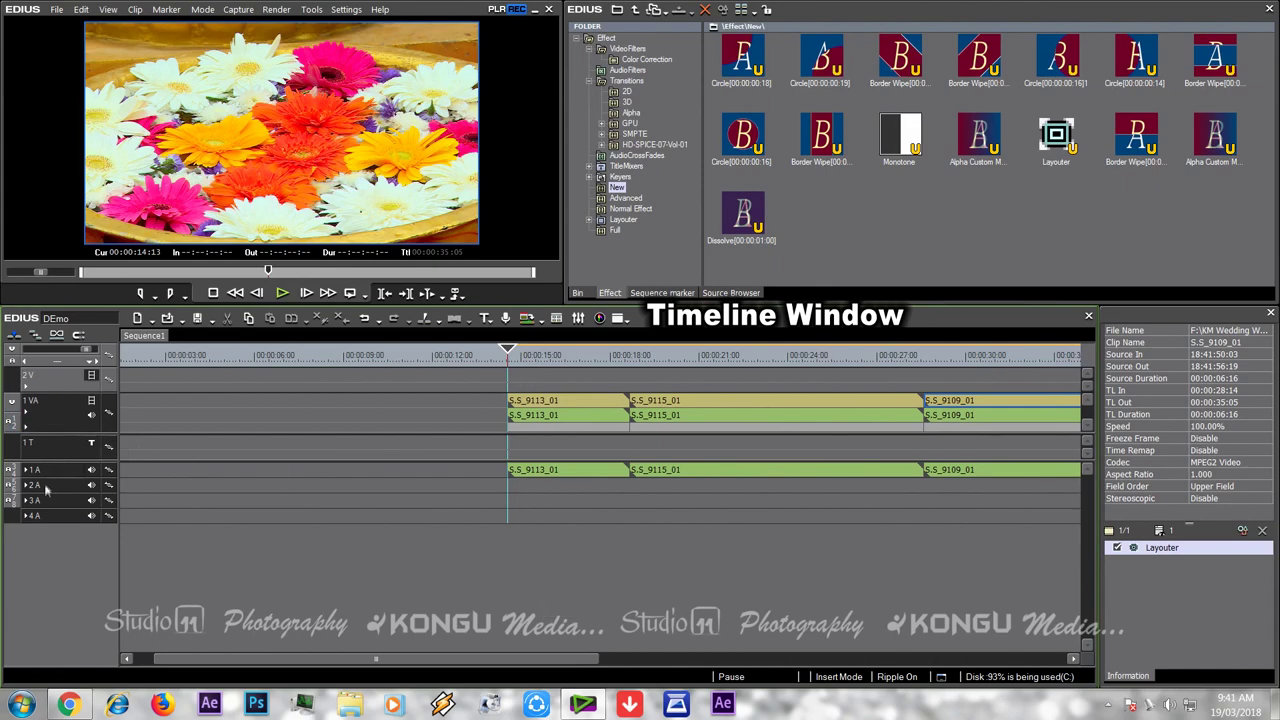
pyautogui.rightClick(62, 383)
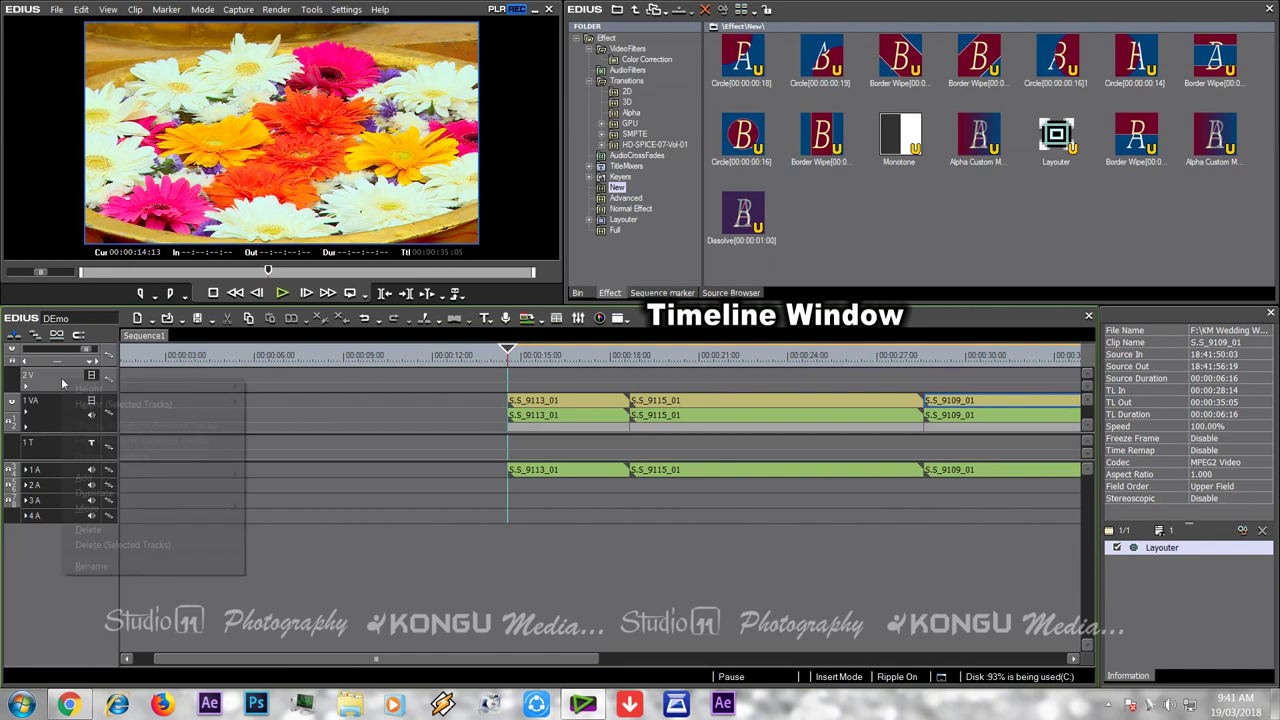
pyautogui.moveTo(115, 478)
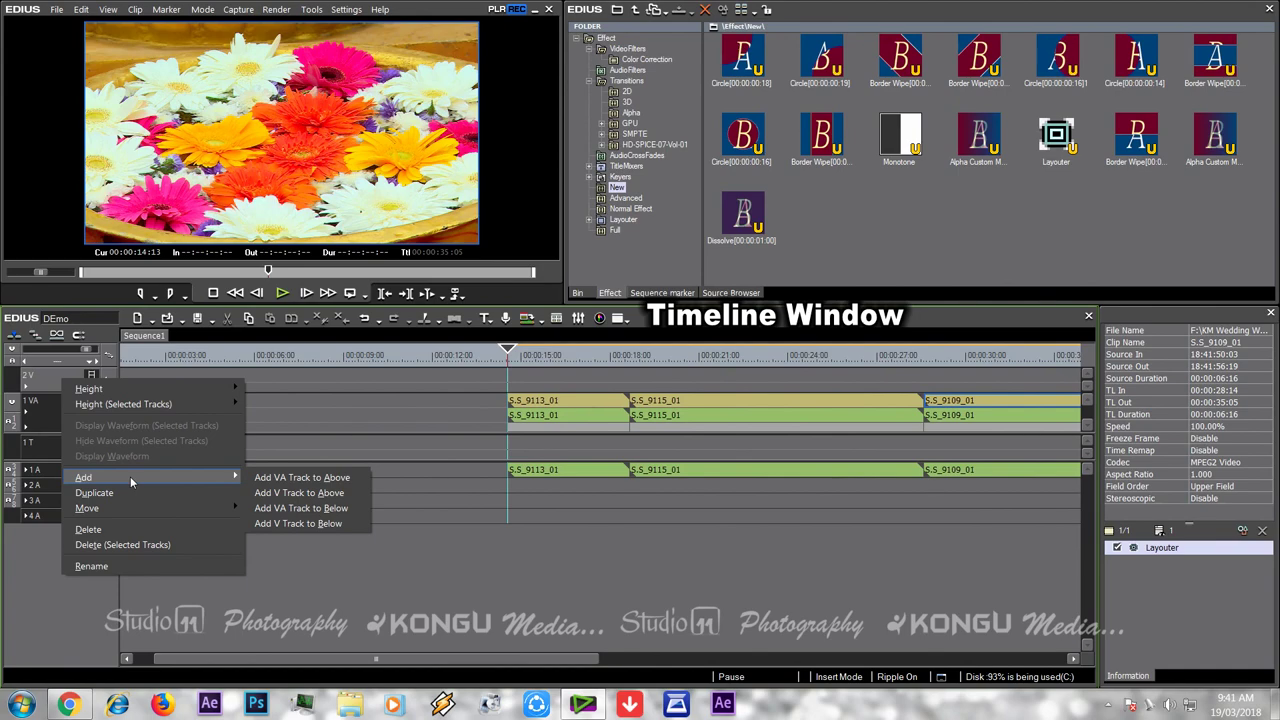
pyautogui.click(318, 494)
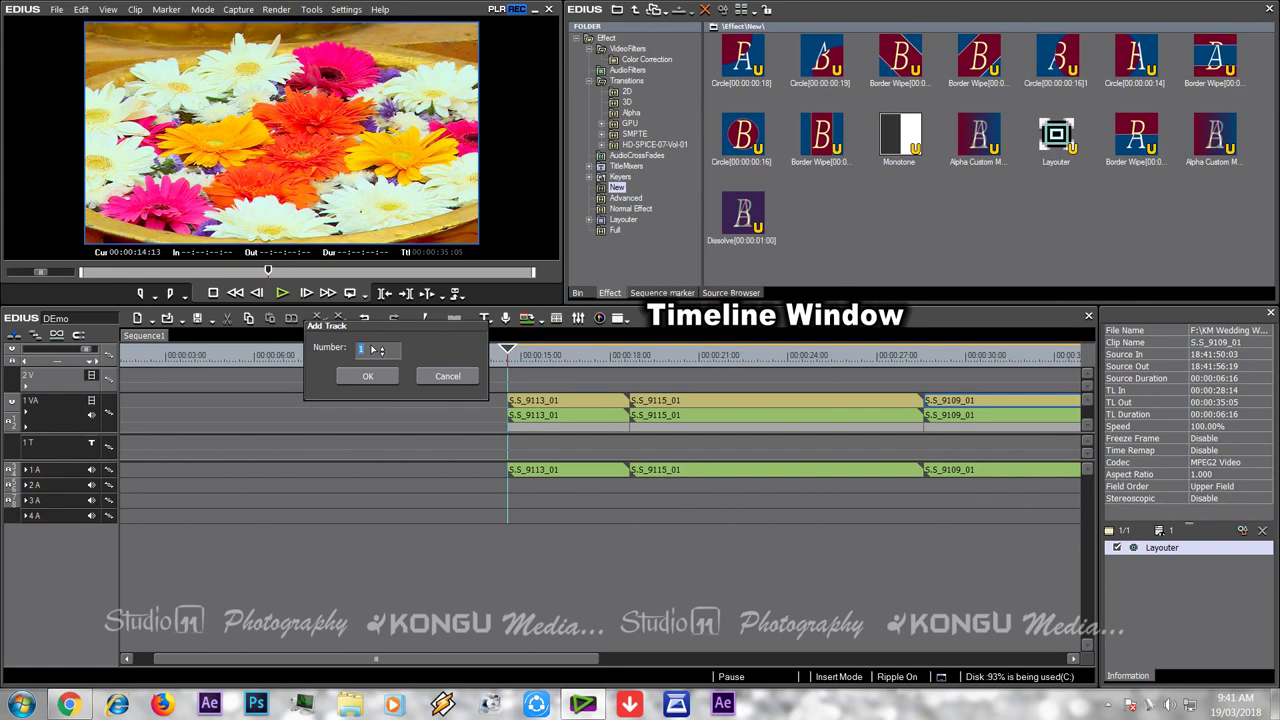
pyautogui.write('3')
pyautogui.click(365, 376)
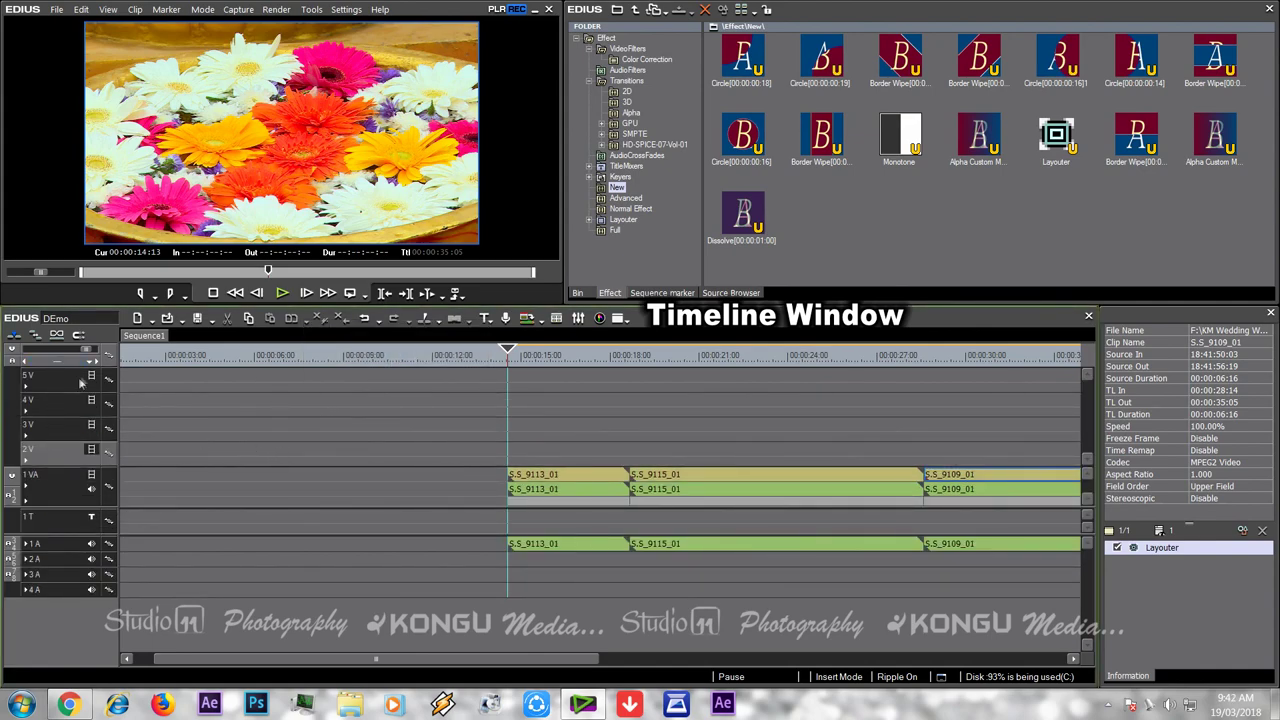
pyautogui.click(47, 522)
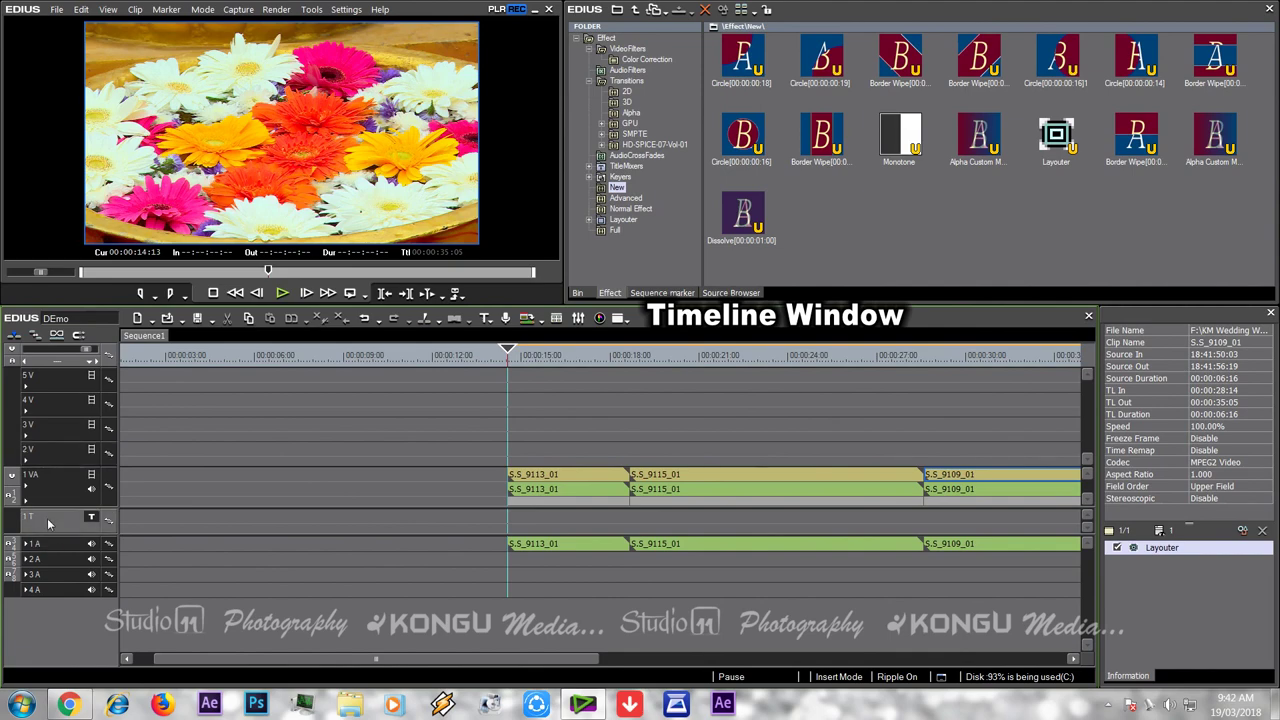
pyautogui.rightClick(47, 522)
pyautogui.moveTo(125, 423)
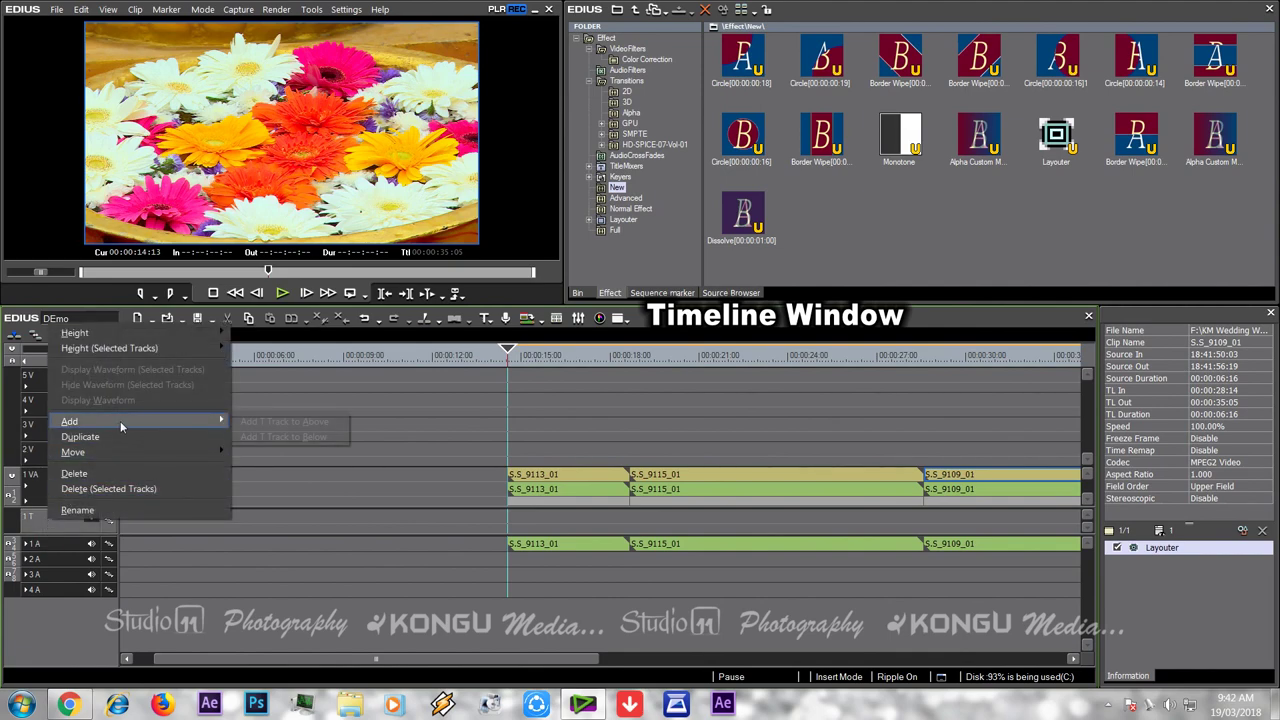
pyautogui.click(250, 437)
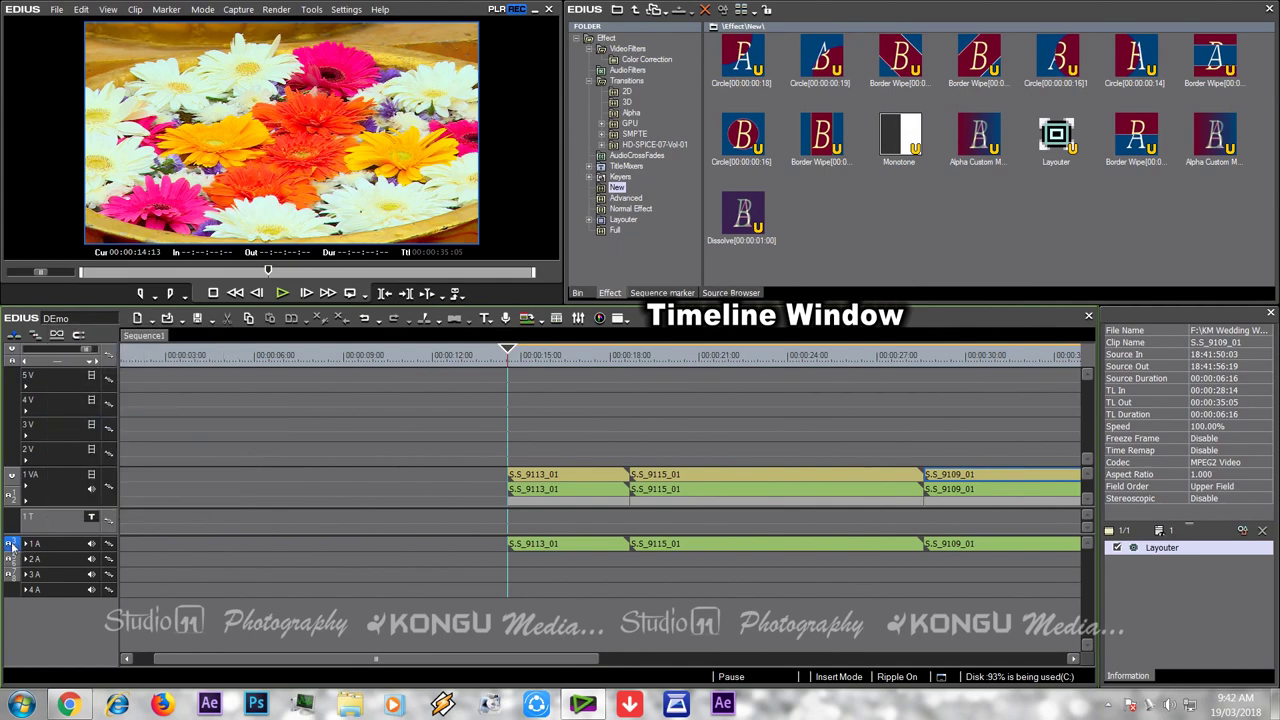
# Step: Mute and unmute the video and audio of track 1 VA and the audio of track 1 A
pyautogui.click(80, 485)
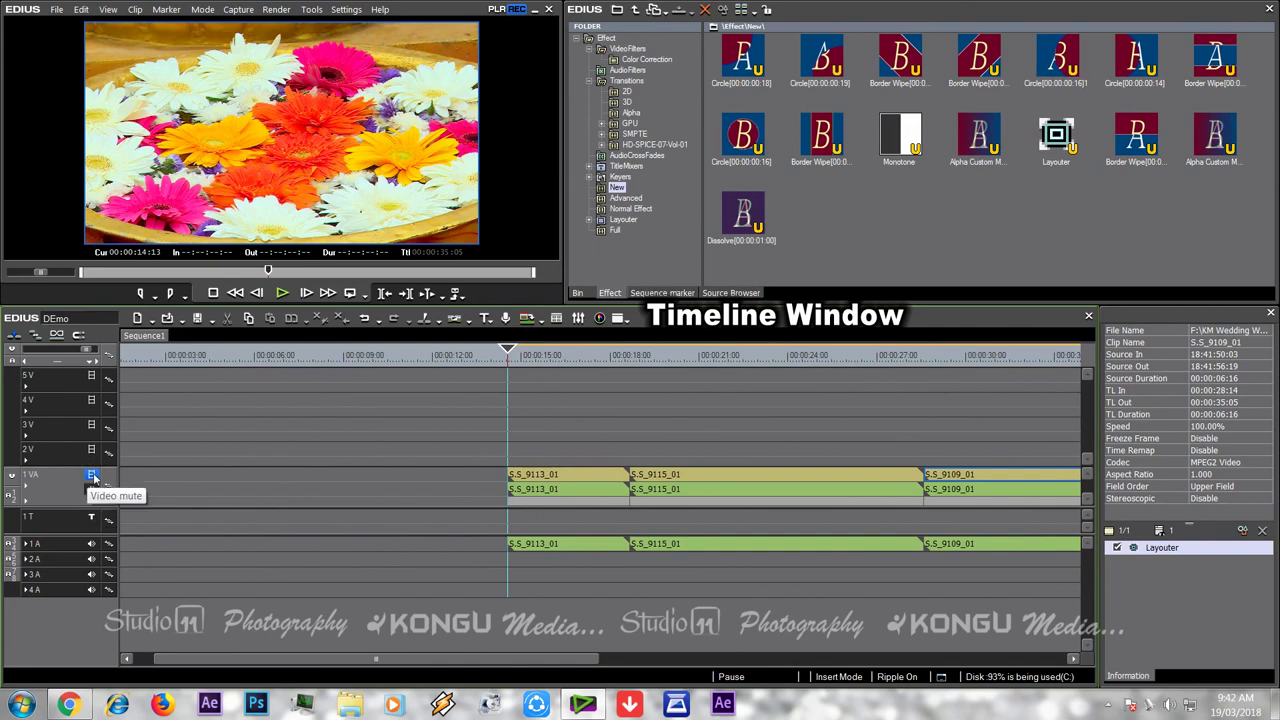
pyautogui.click(95, 476)
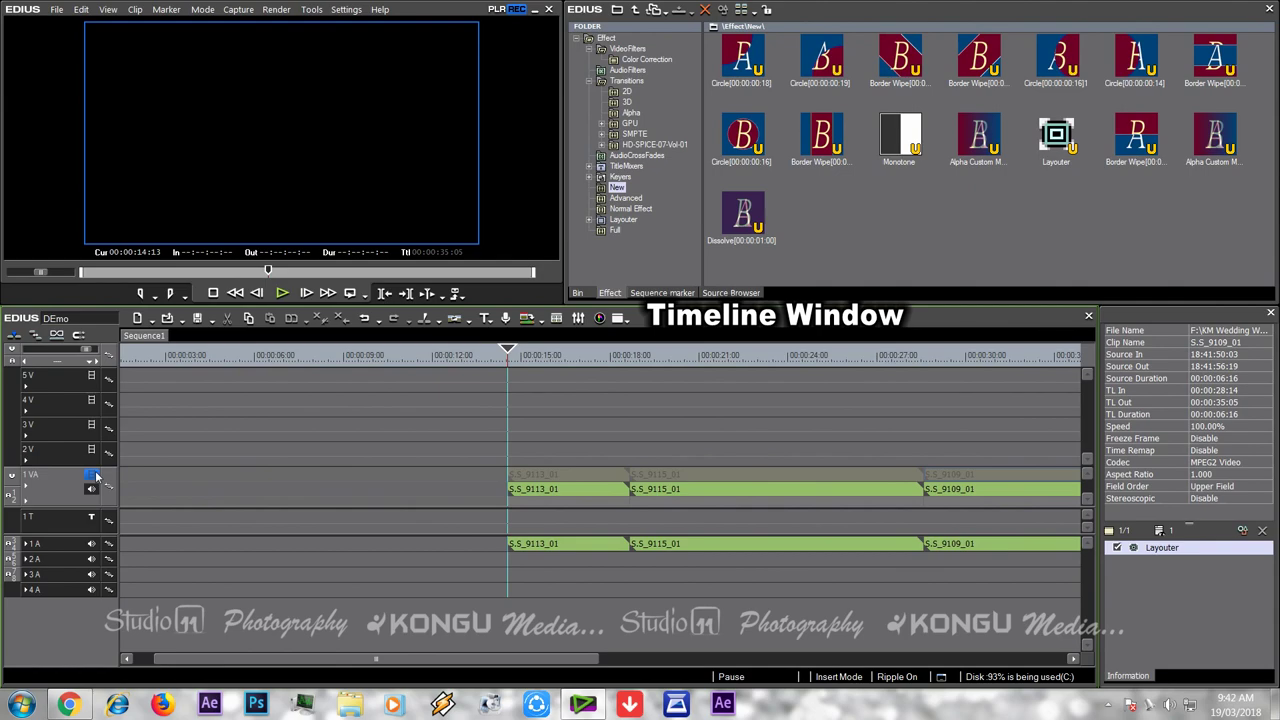
pyautogui.click(95, 476)
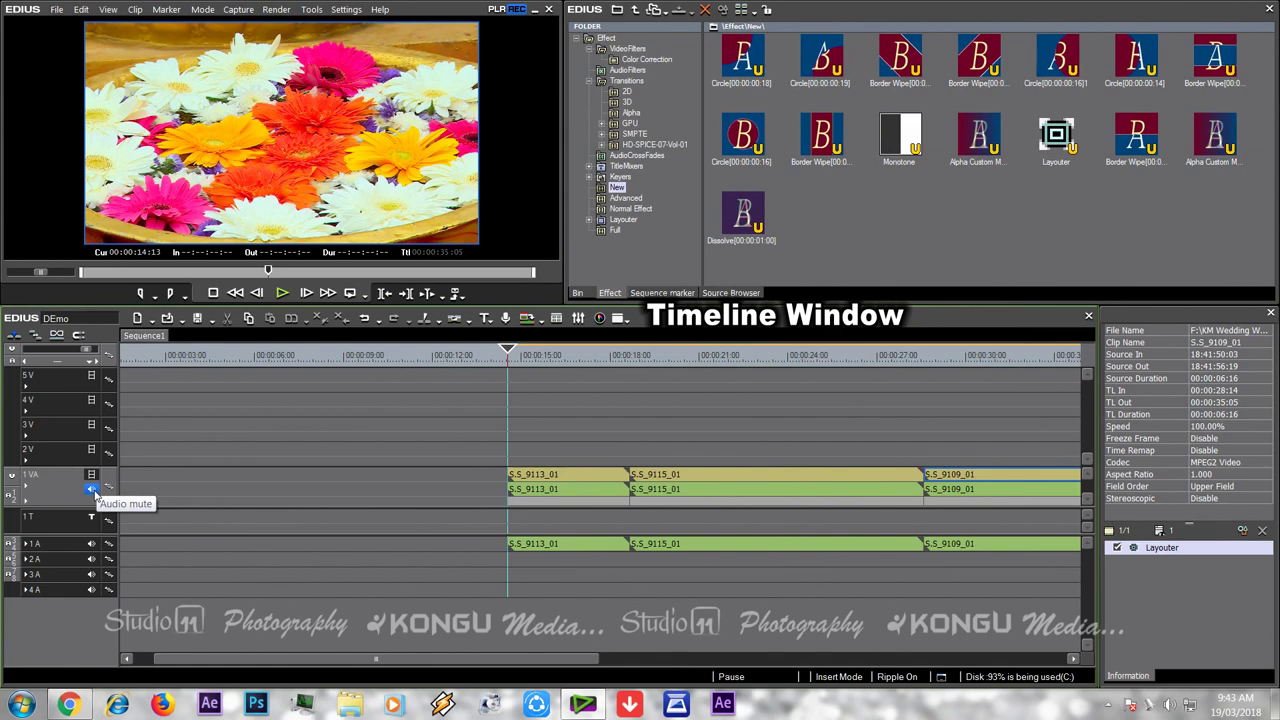
pyautogui.click(91, 490)
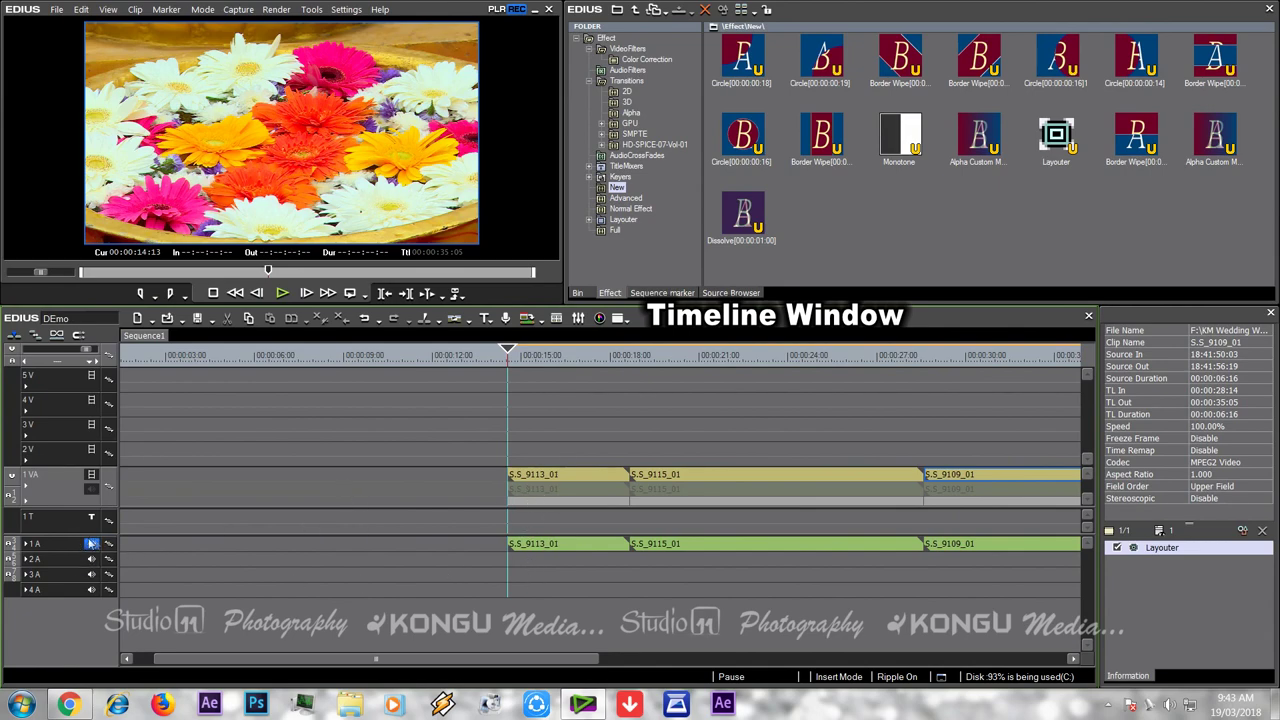
pyautogui.click(91, 544)
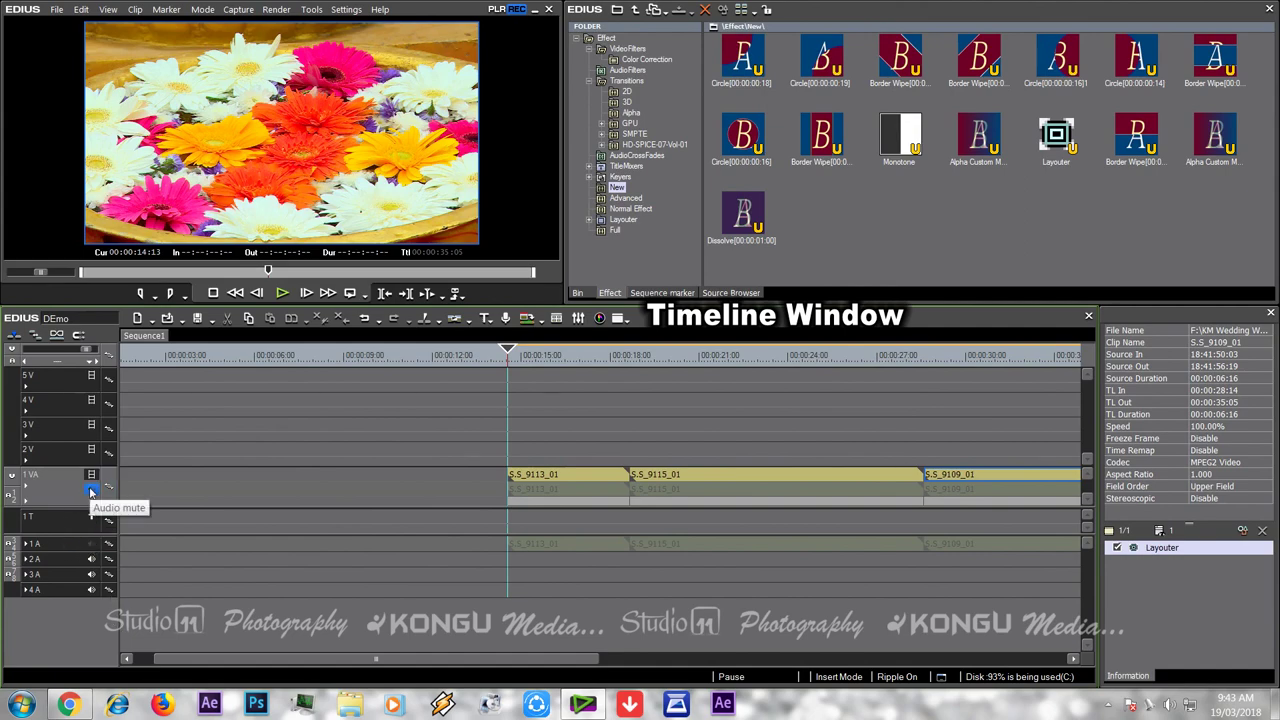
pyautogui.click(91, 489)
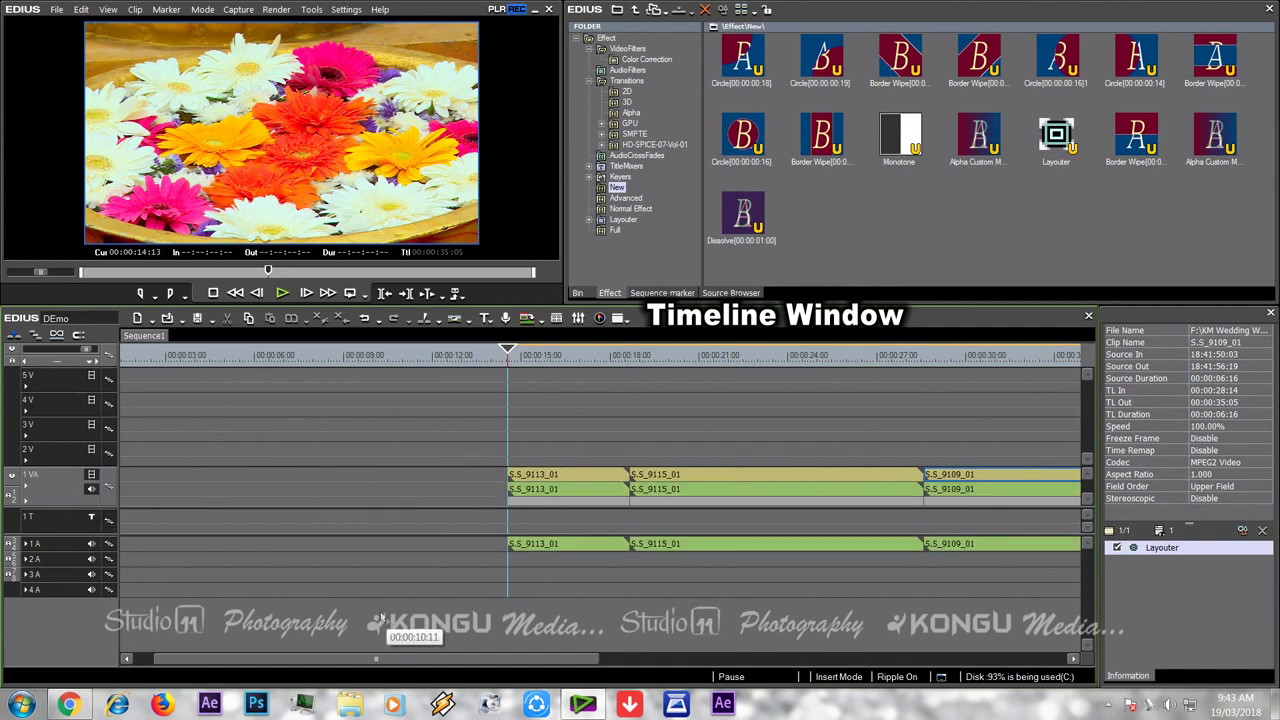
# Step: Rename the sequence Sequence1 as Main in its sequence settings
pyautogui.rightClick(146, 341)
pyautogui.click(172, 377)
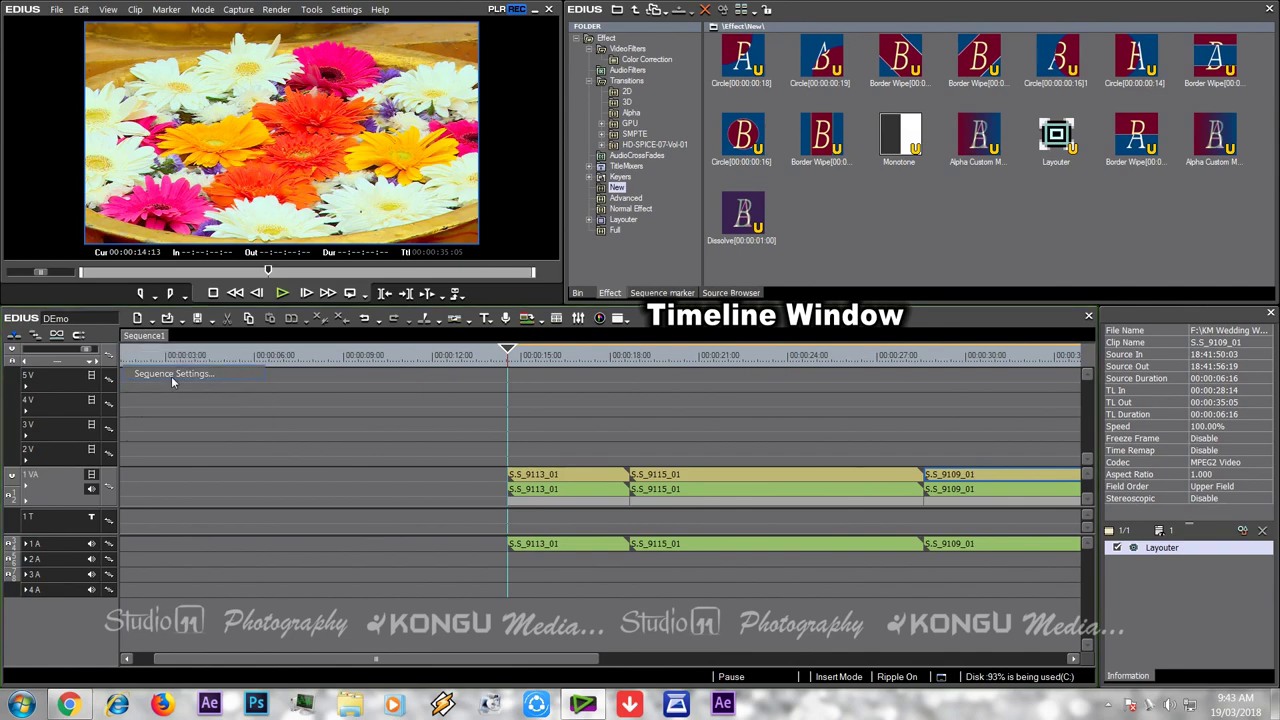
pyautogui.click(172, 378)
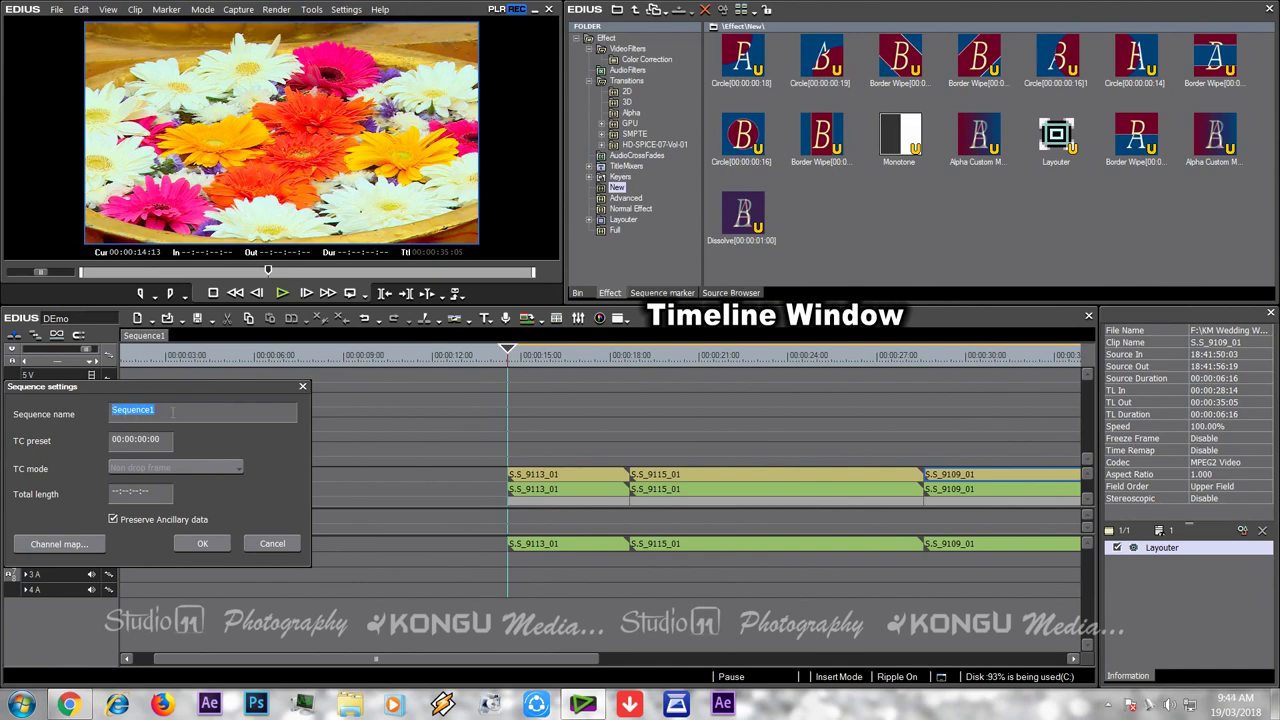
pyautogui.write('Main')
pyautogui.click(204, 544)
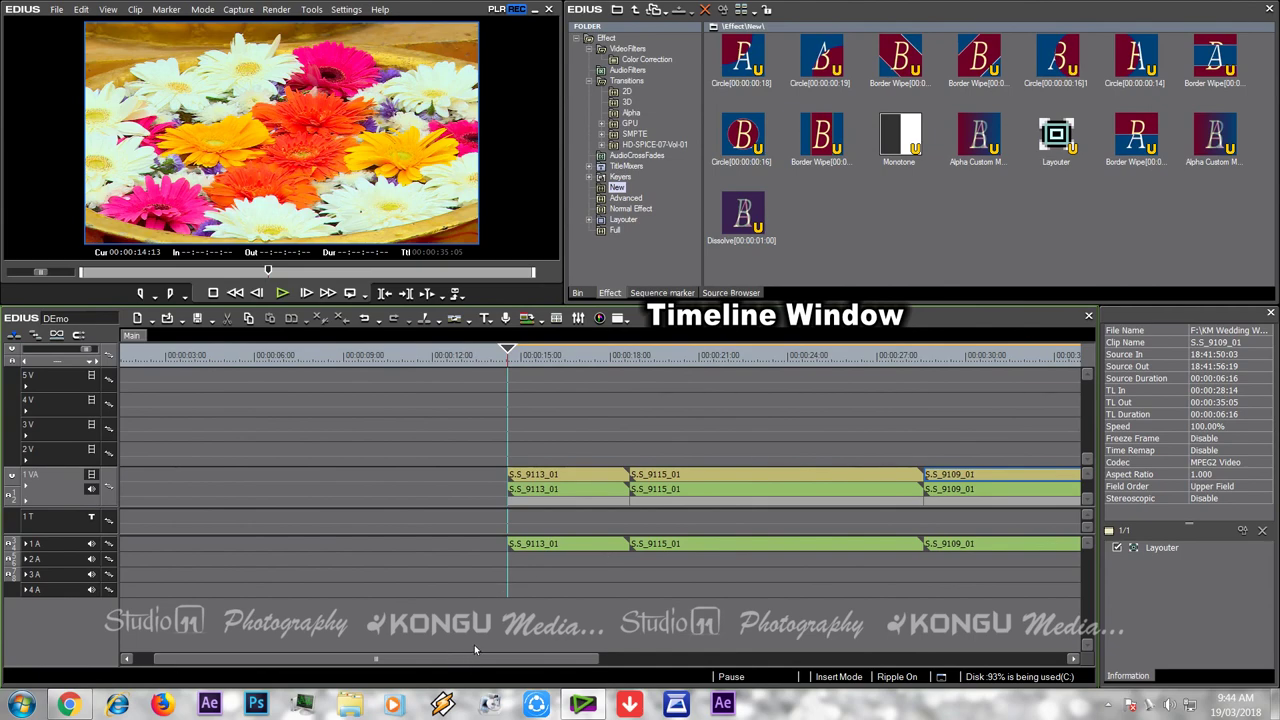
# Step: Insert a new nested sequence on track 1 VA at 00:00:09:13, in the empty space before the first clip
pyautogui.click(361, 356)
pyautogui.rightClick(406, 481)
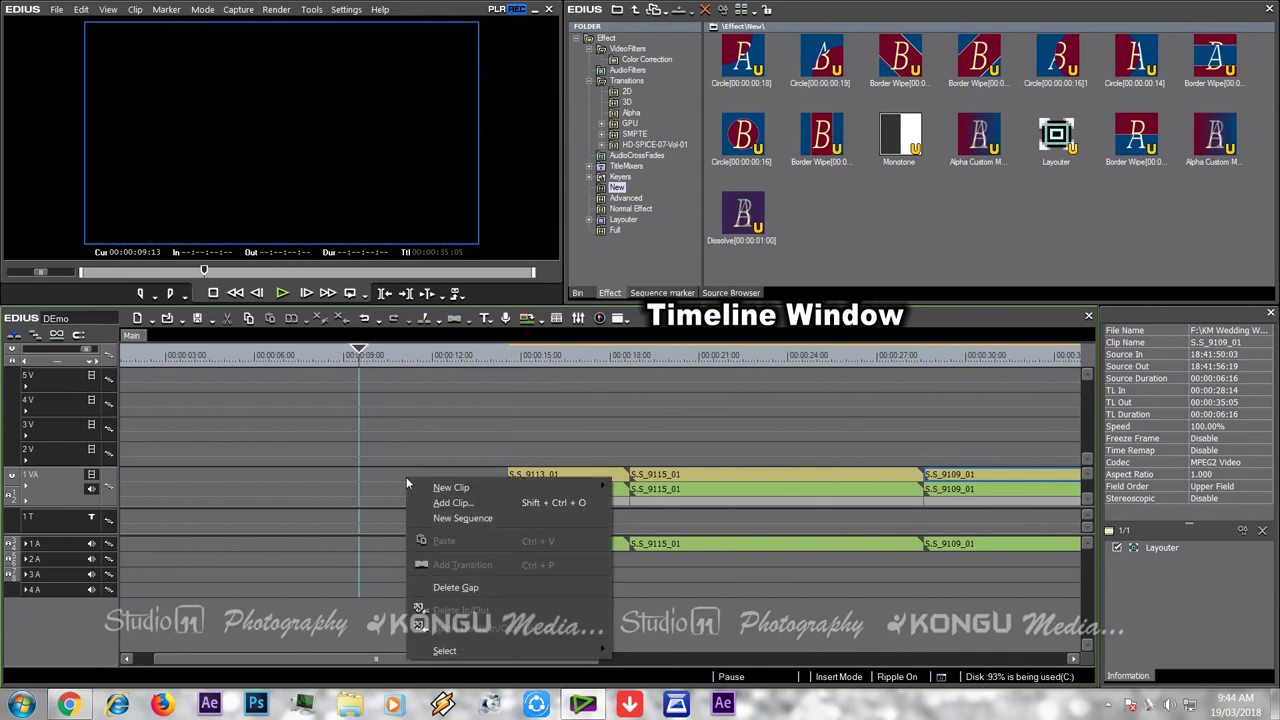
pyautogui.click(458, 518)
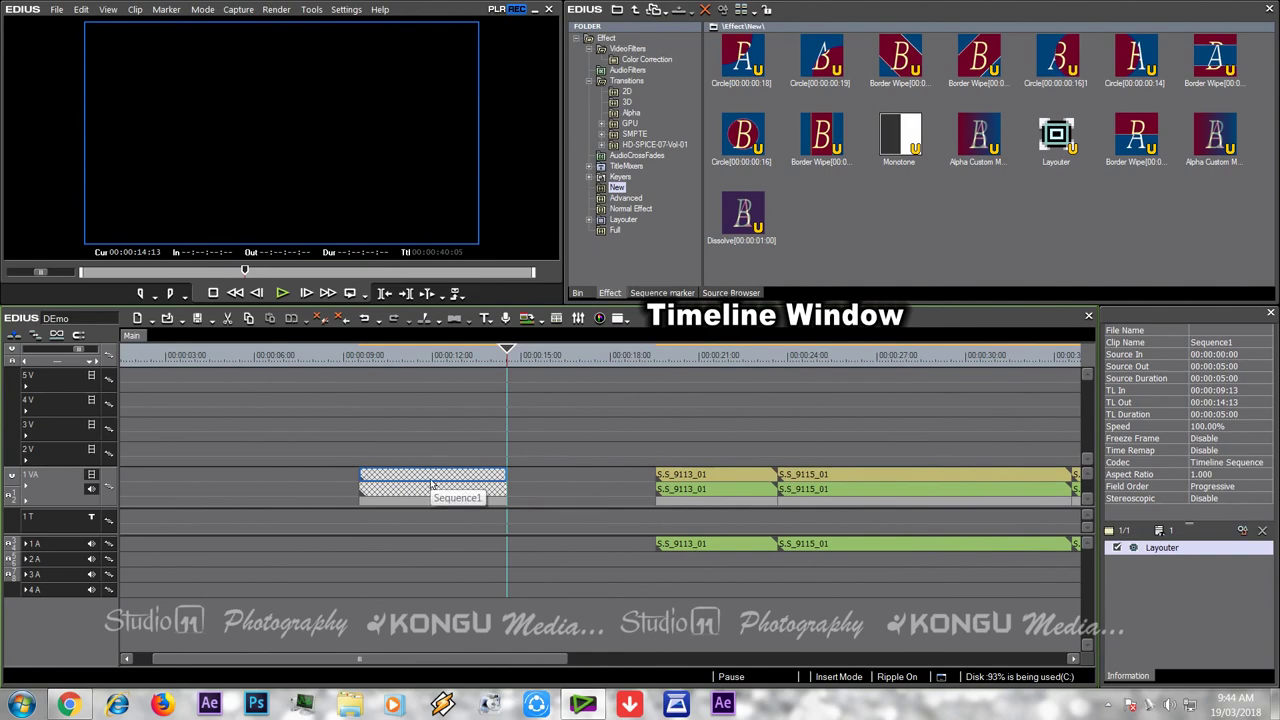
# Step: Open the nested sequence and rename it as Highlight in its sequence settings
pyautogui.doubleClick(431, 484)
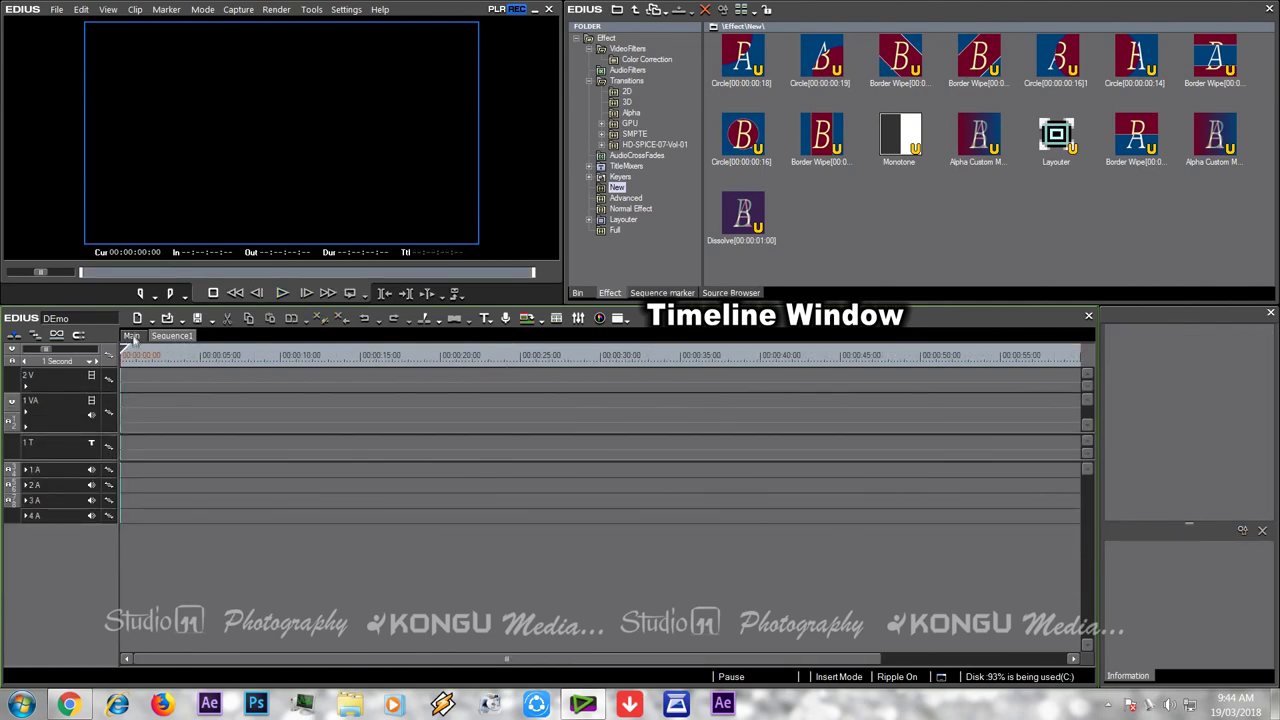
pyautogui.rightClick(176, 341)
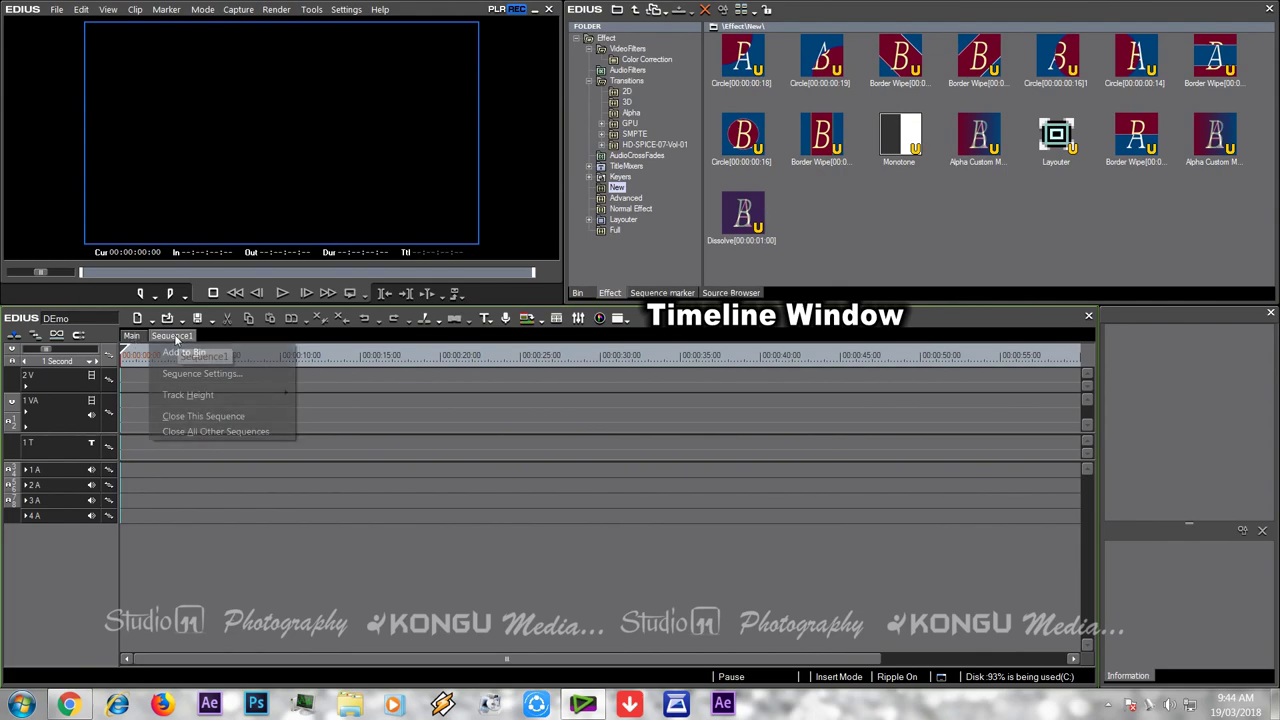
pyautogui.click(192, 377)
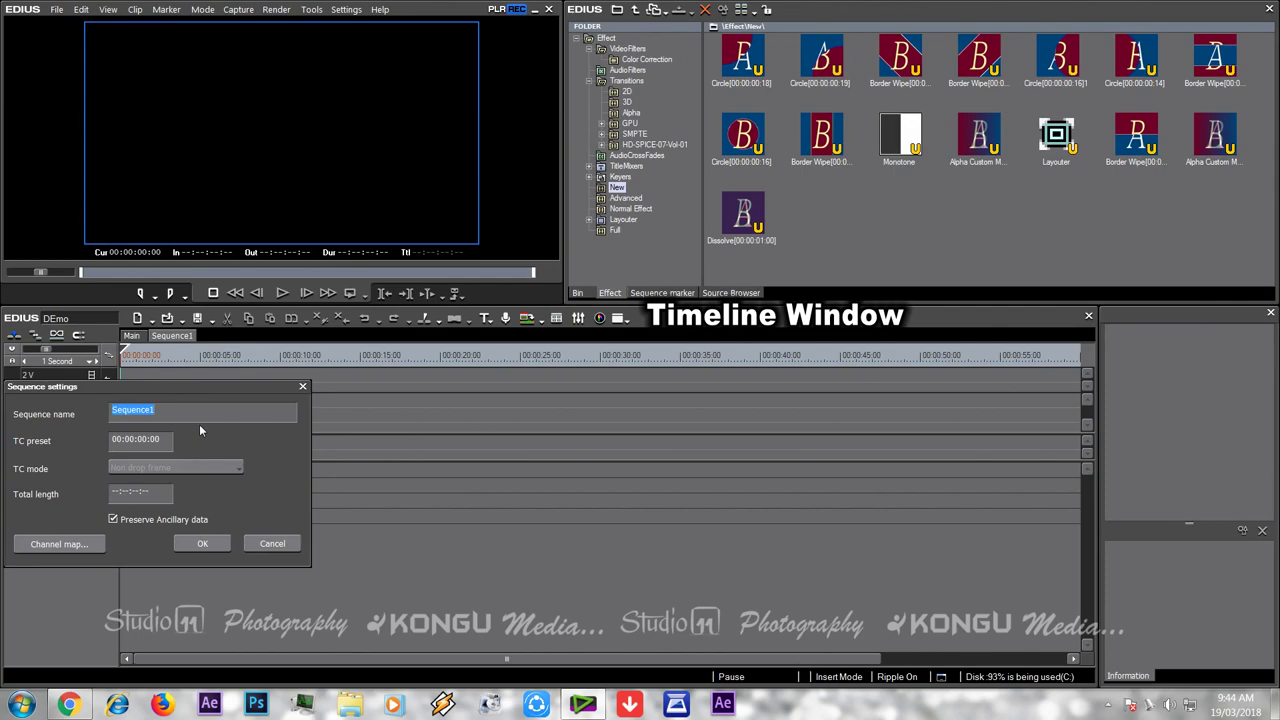
pyautogui.write('Highlight')
pyautogui.press('Return')
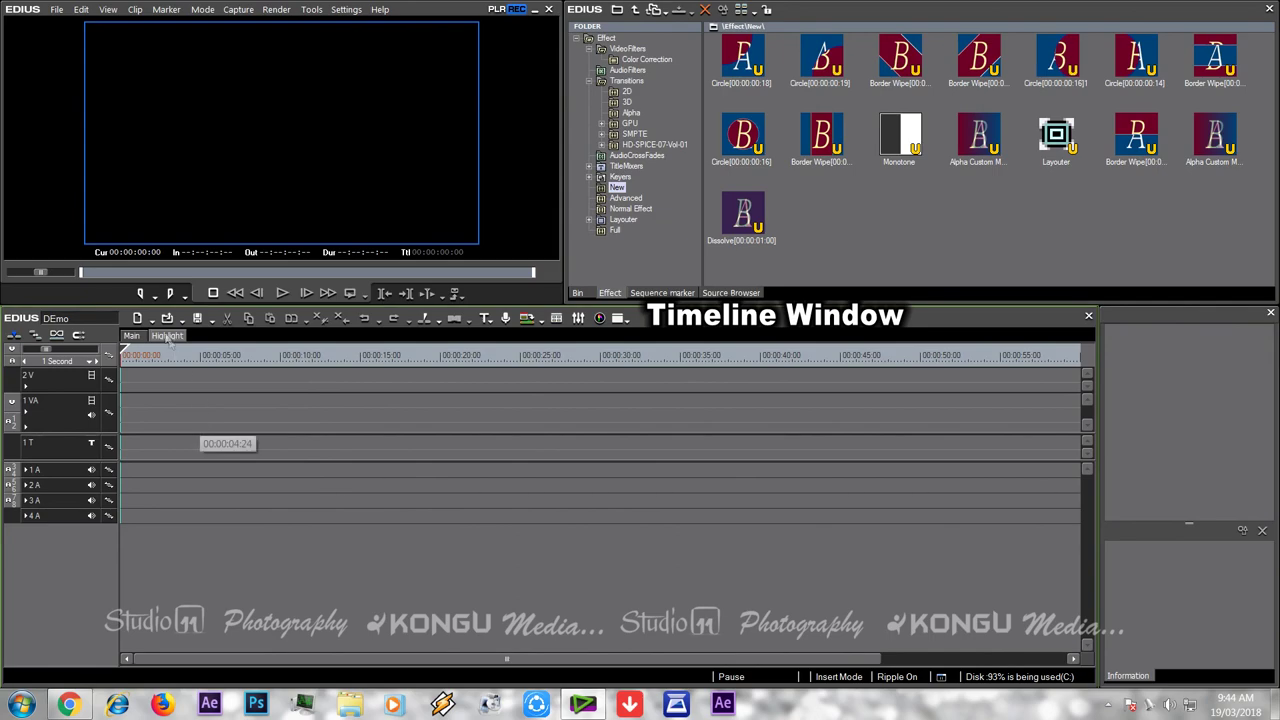
# Step: Return to the Main sequence, move the Highlight clip to start at 00:00:10:00, and show the project's bin
pyautogui.click(137, 337)
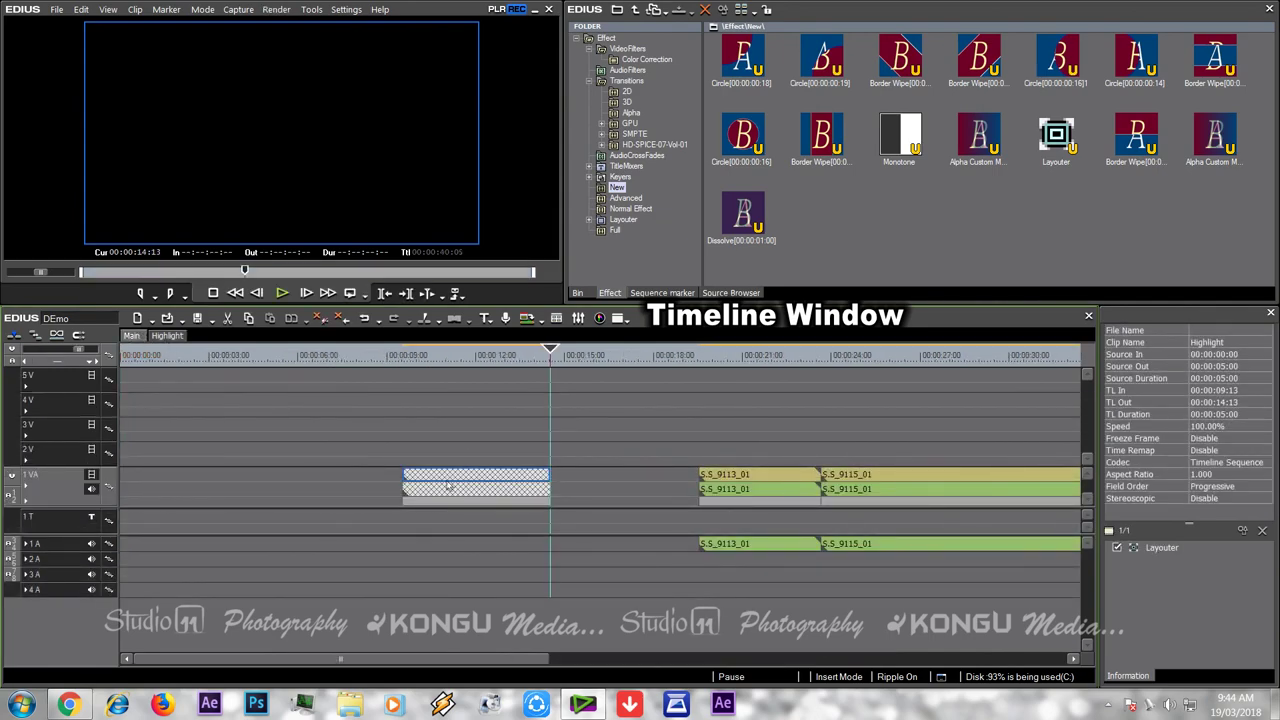
pyautogui.moveTo(448, 490)
pyautogui.mouseDown()
pyautogui.moveTo(388, 490)
pyautogui.moveTo(462, 497)
pyautogui.mouseUp()
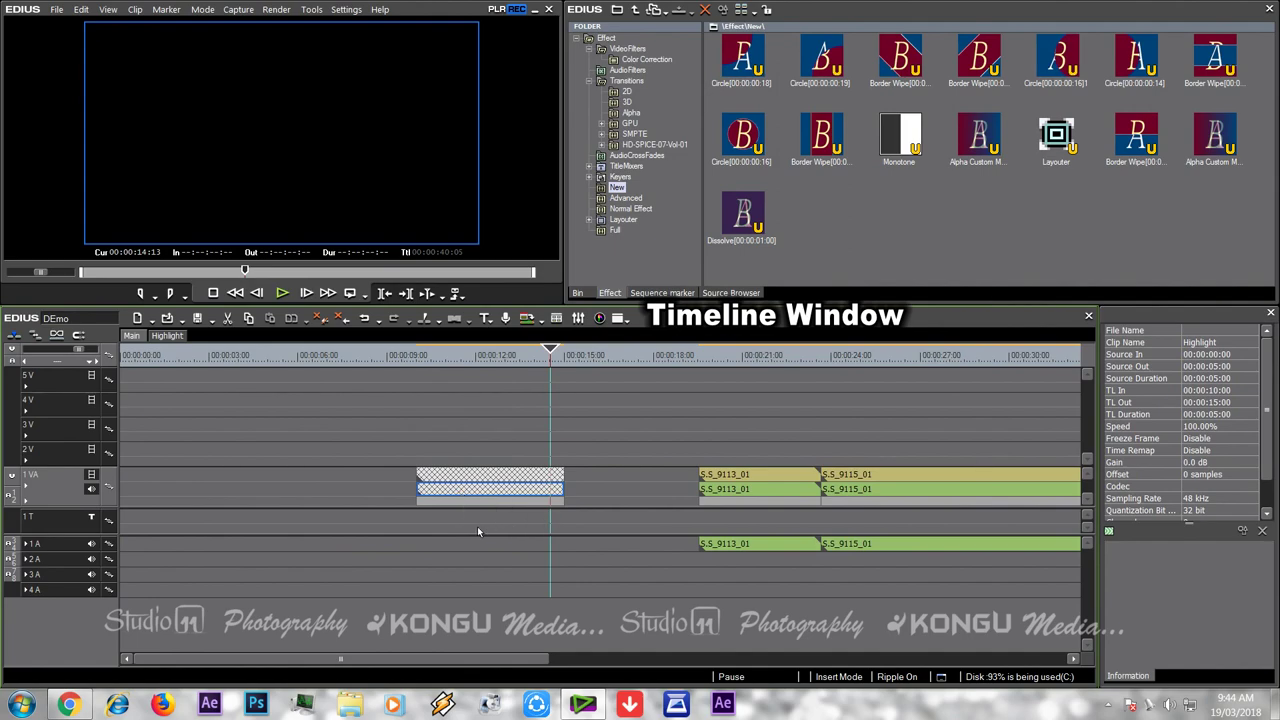
pyautogui.click(508, 479)
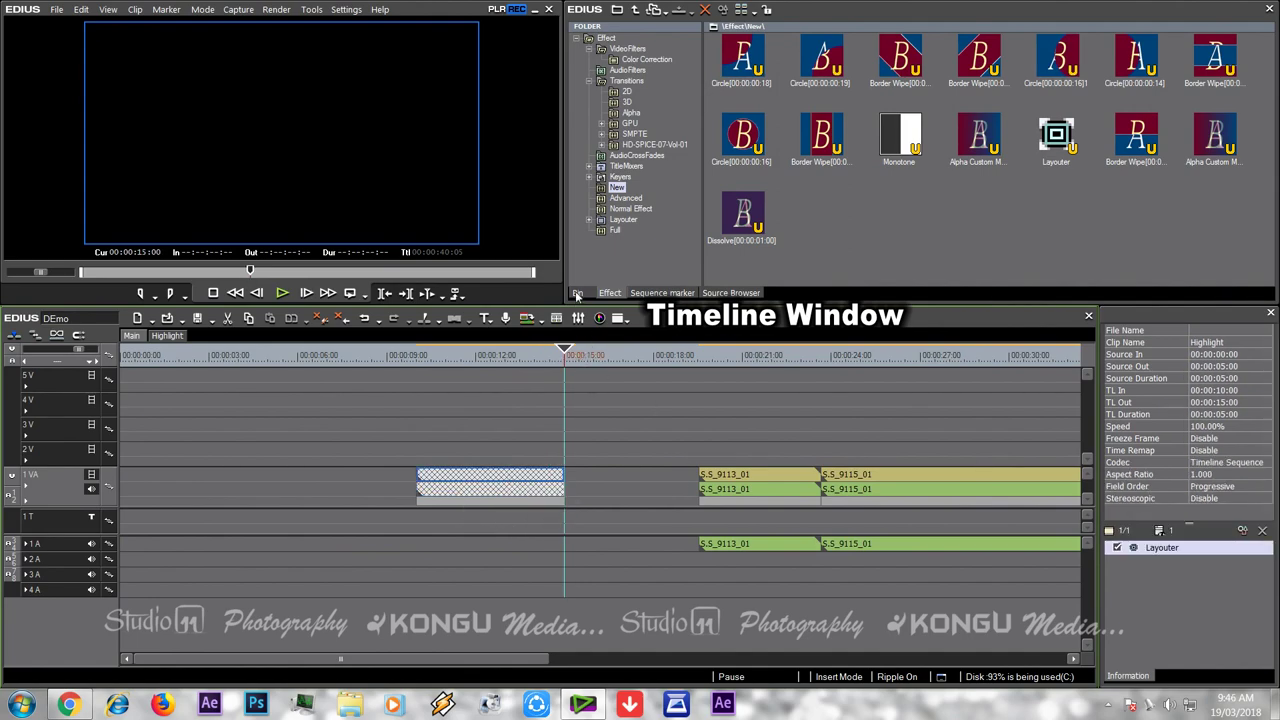
pyautogui.click(576, 293)
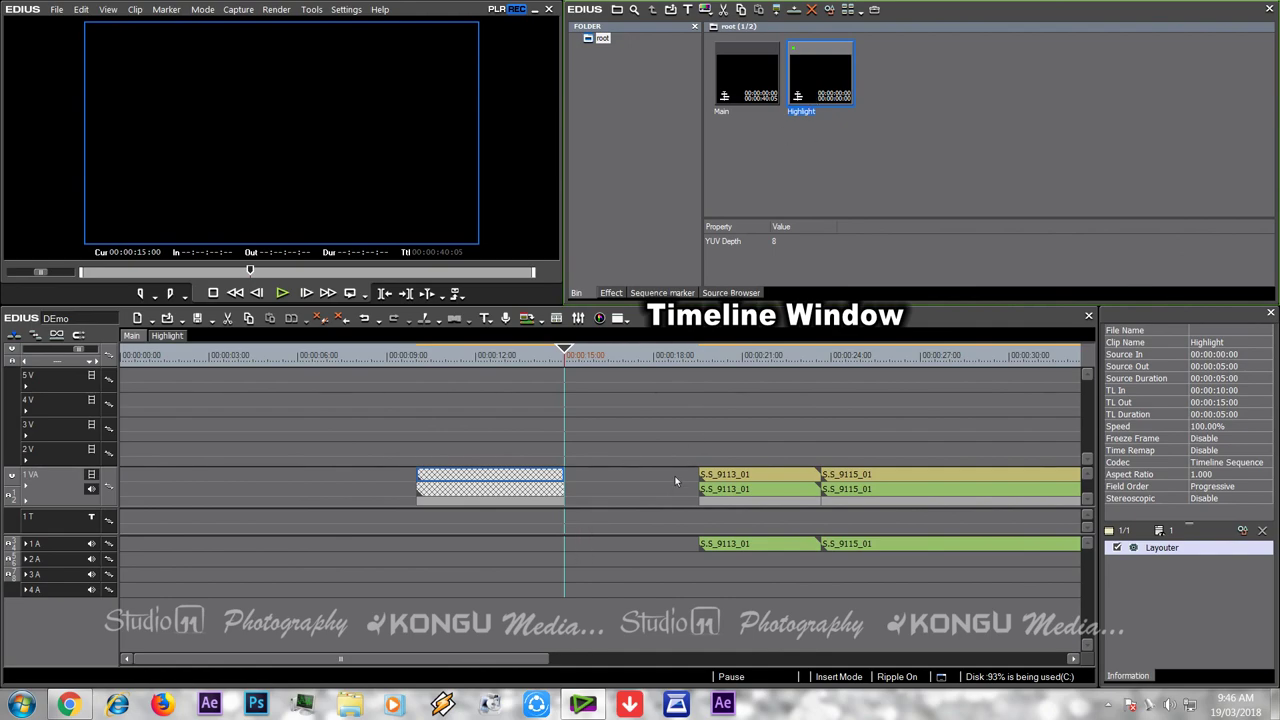
pyautogui.click(559, 663)
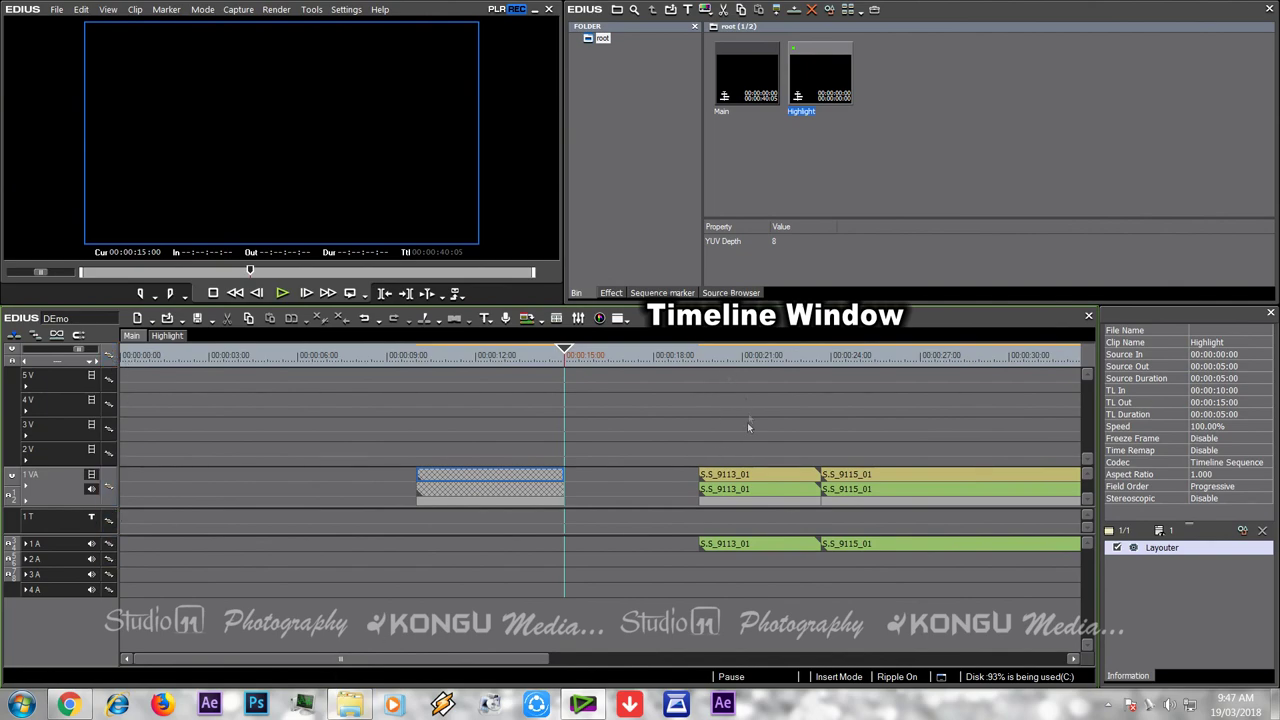
# Step: Try inserting the Amber Depths video on track 2 V at the start of clip S.S_9113_01, and undo the insertion
pyautogui.click(349, 704)
pyautogui.moveTo(197, 178); pyautogui.dragTo(753, 487)
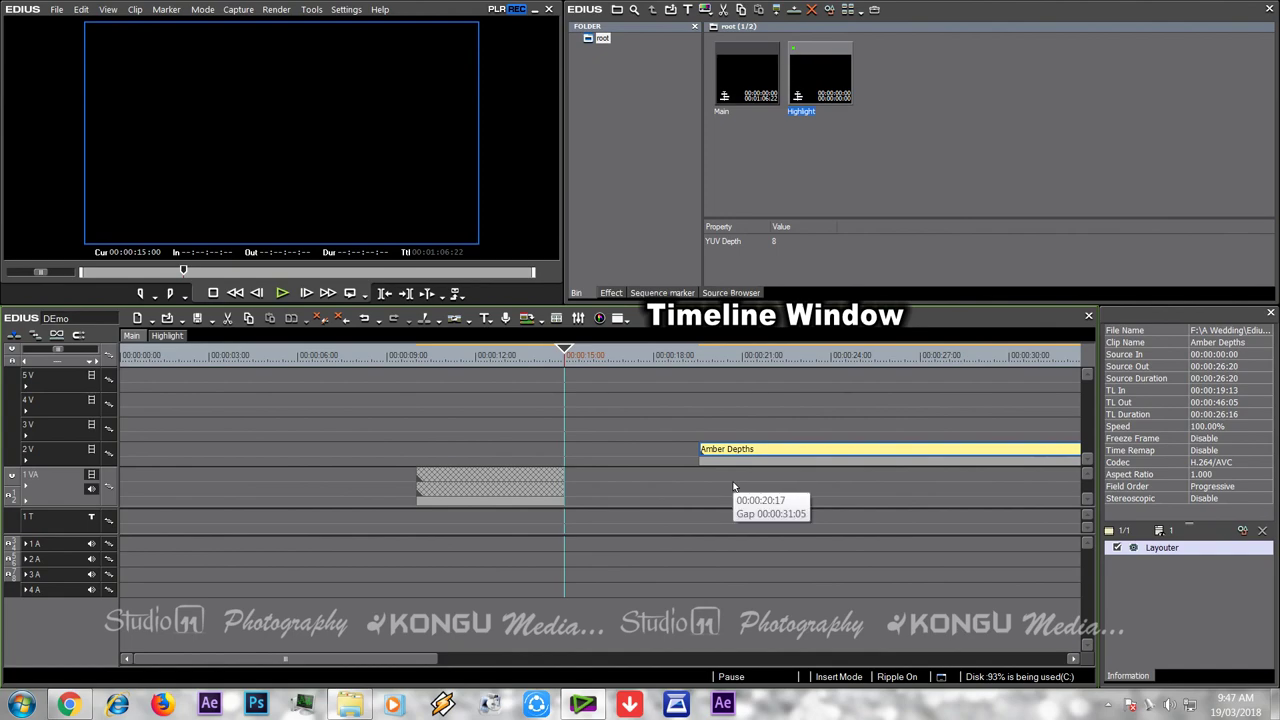
pyautogui.moveTo(733, 487); pyautogui.dragTo(733, 487)
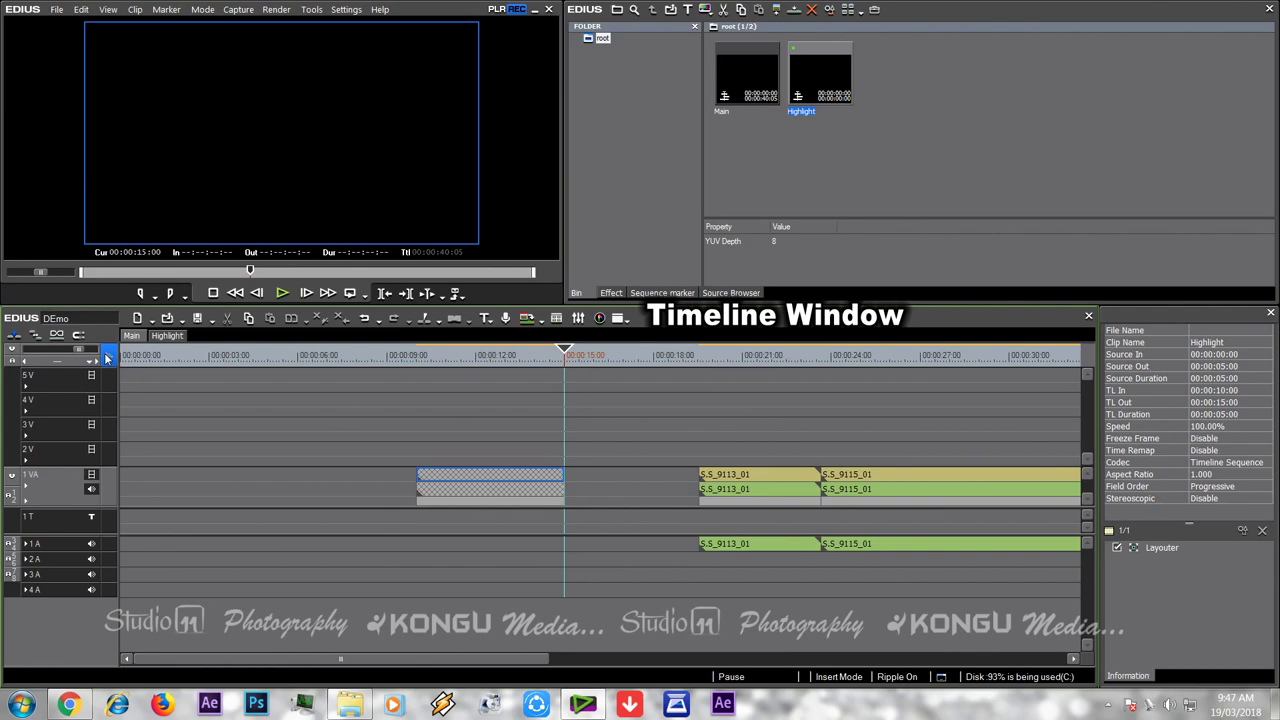
# Step: Place the Amber Depths video on track 2 V at the start of clip S.S_9113_01, and re-enable sync-lock for all tracks
pyautogui.click(350, 706)
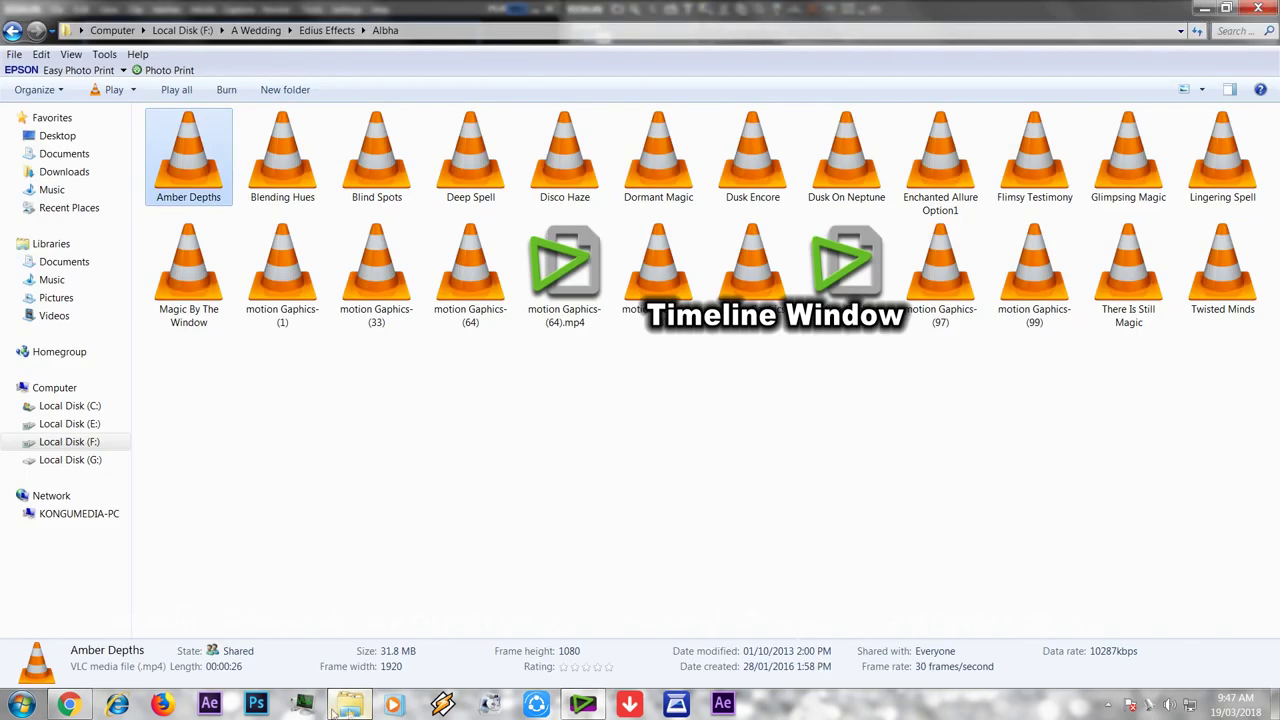
pyautogui.moveTo(167, 178); pyautogui.dragTo(695, 460)
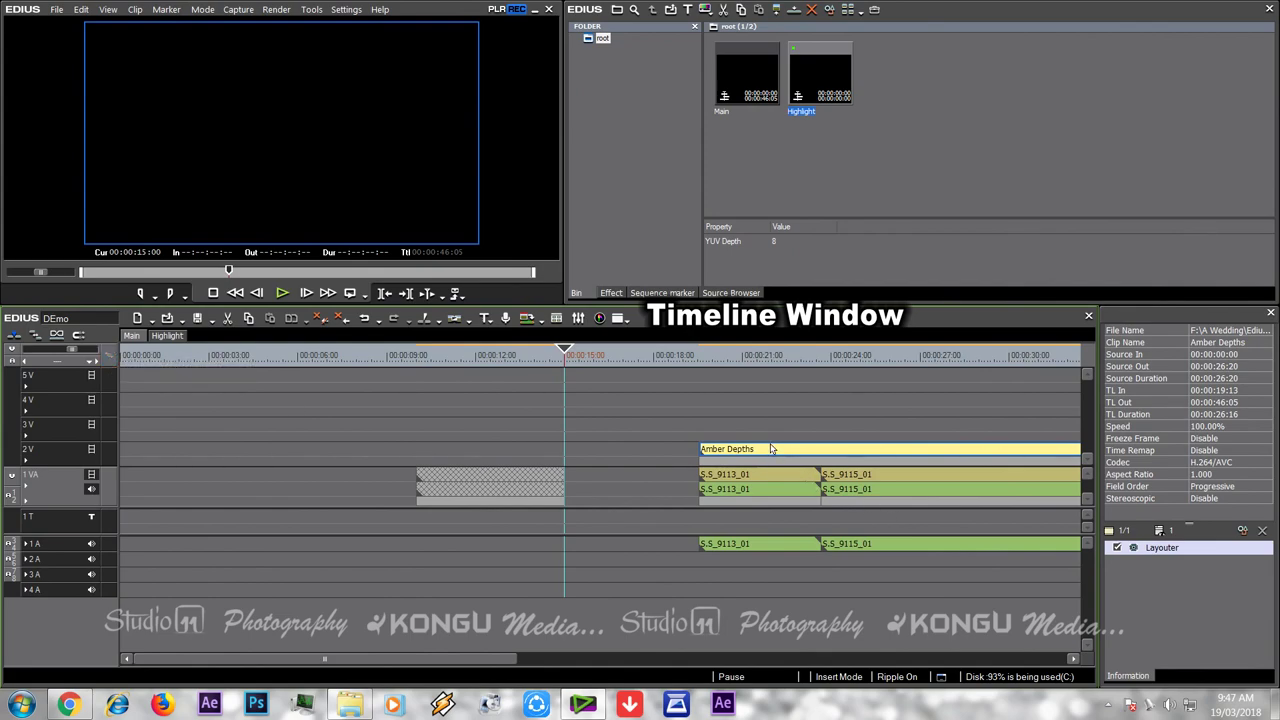
pyautogui.click(108, 354)
pyautogui.click(163, 516)
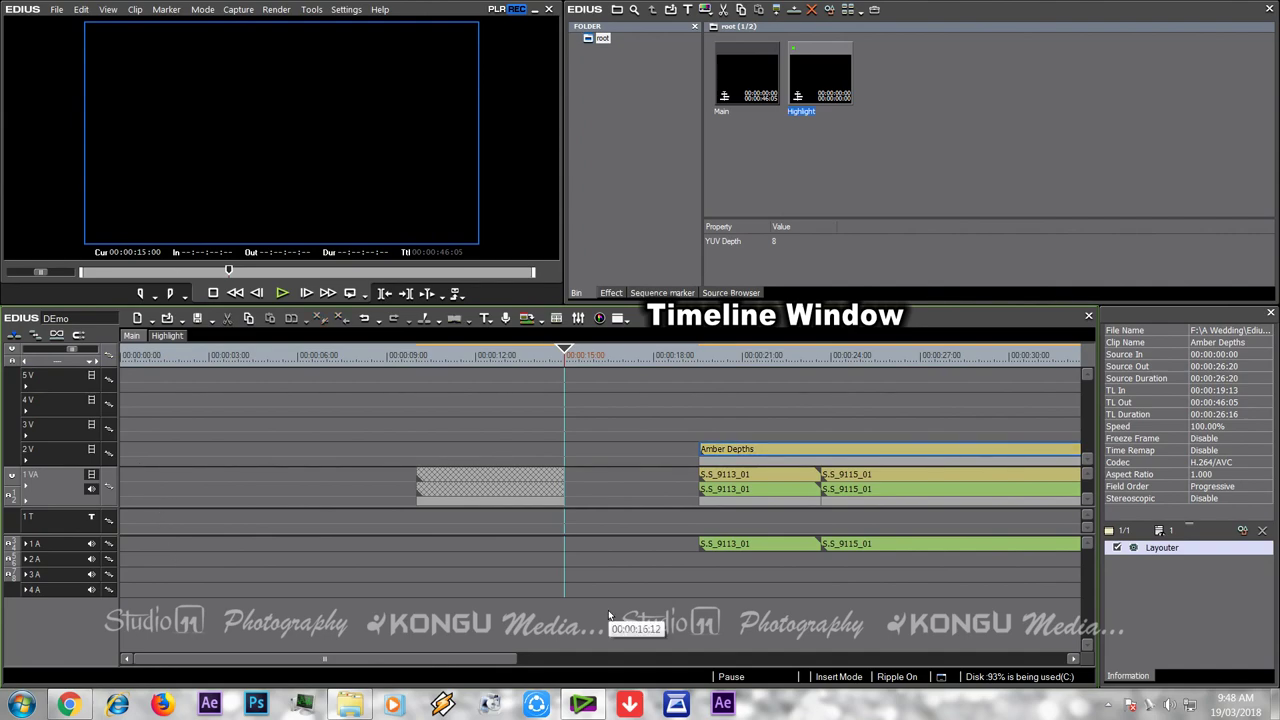